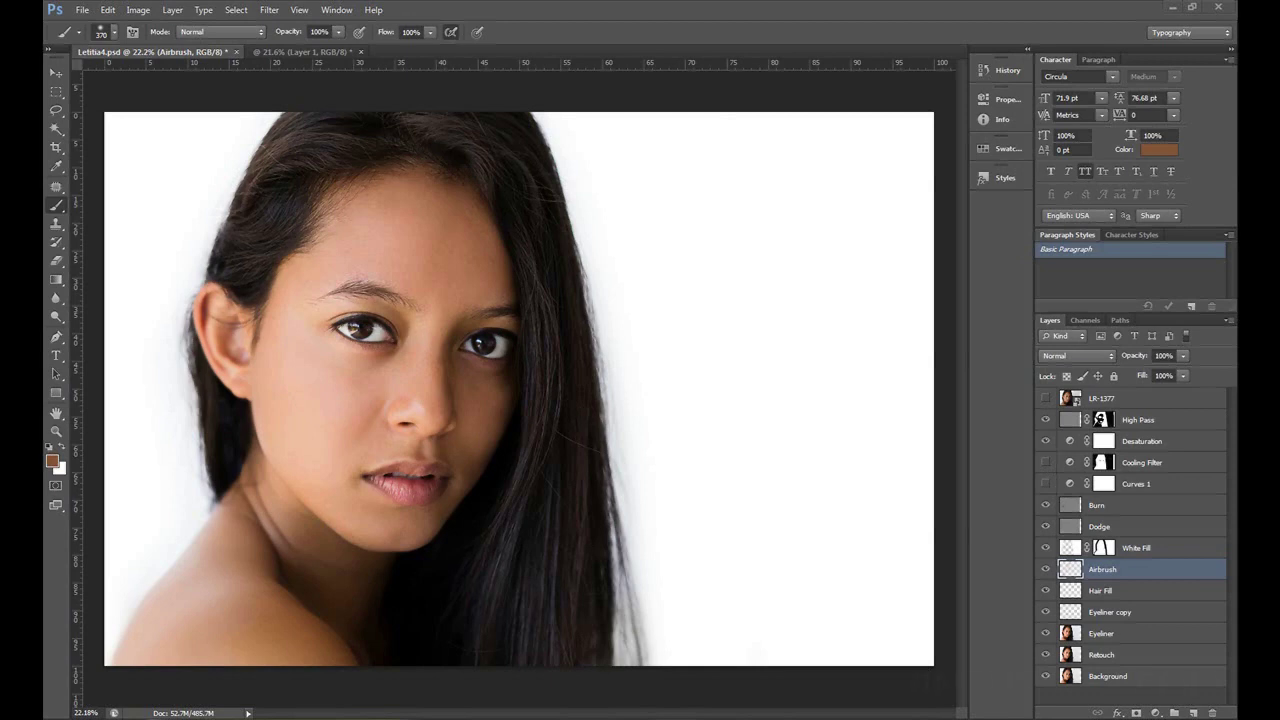
# Toggle the original photo and the airbrushing layer on and off to compare the retouch
pyautogui.click(1047, 399)
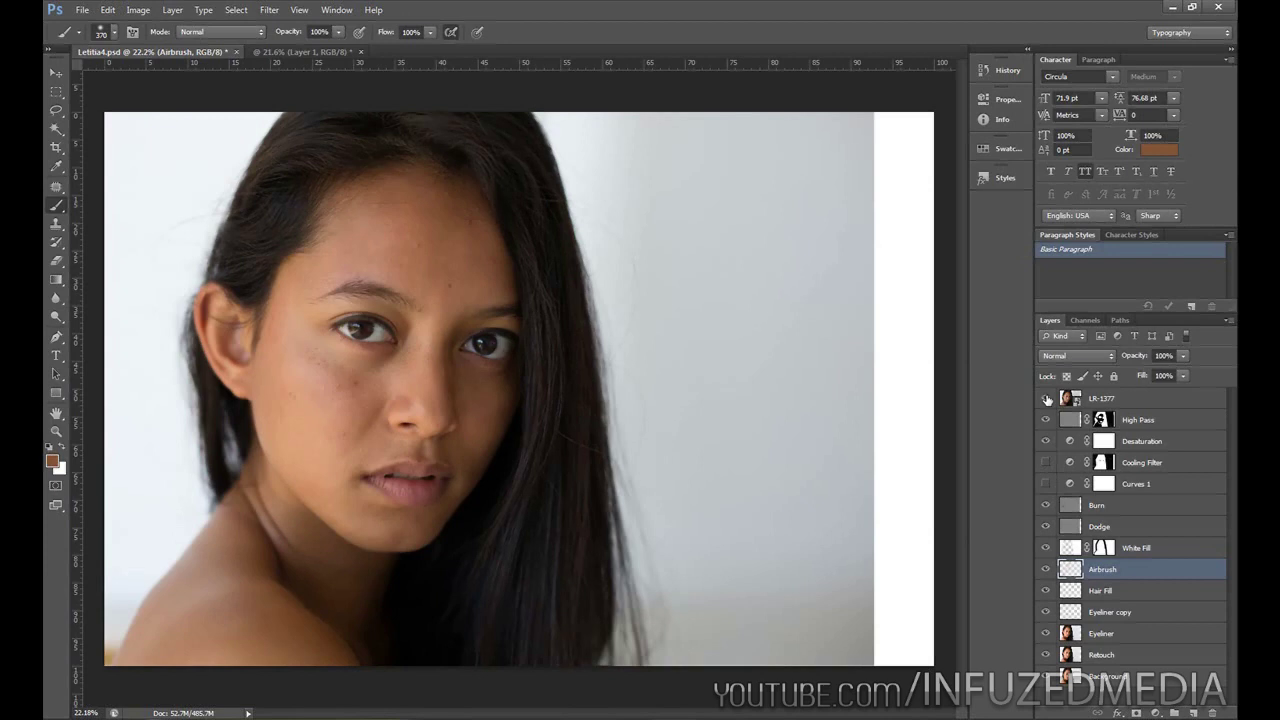
pyautogui.click(1047, 399)
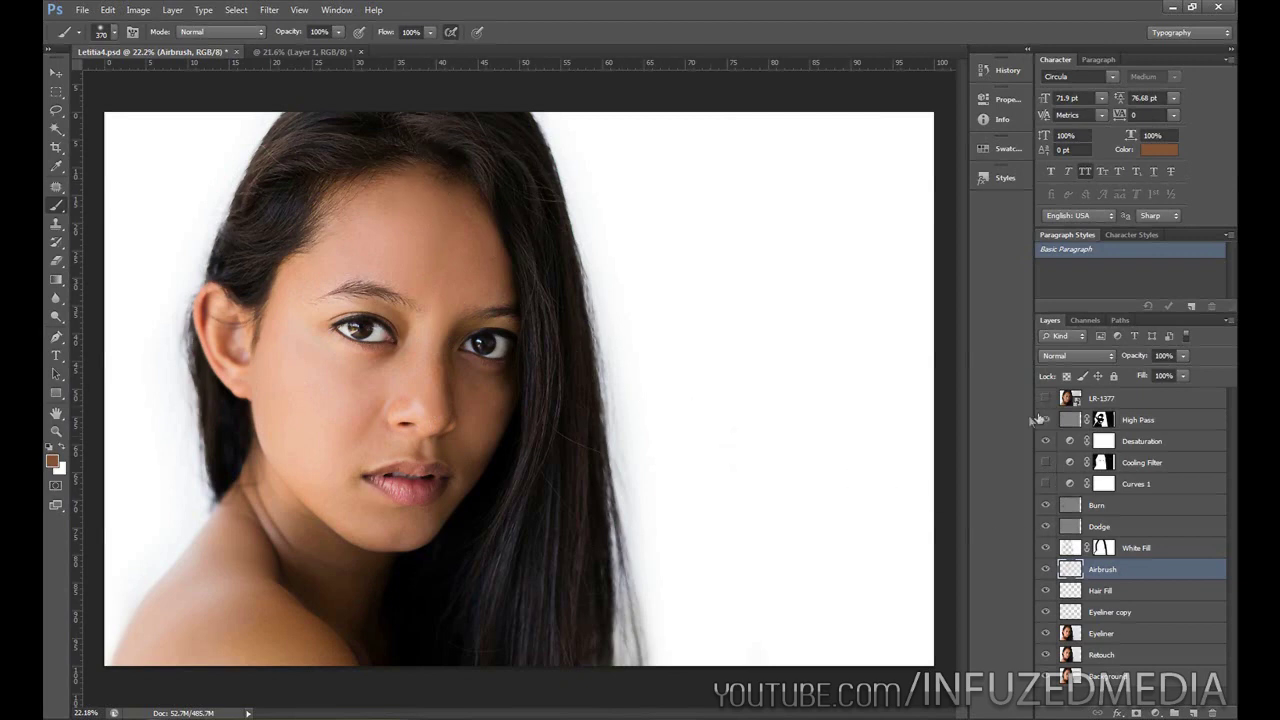
pyautogui.click(1046, 569)
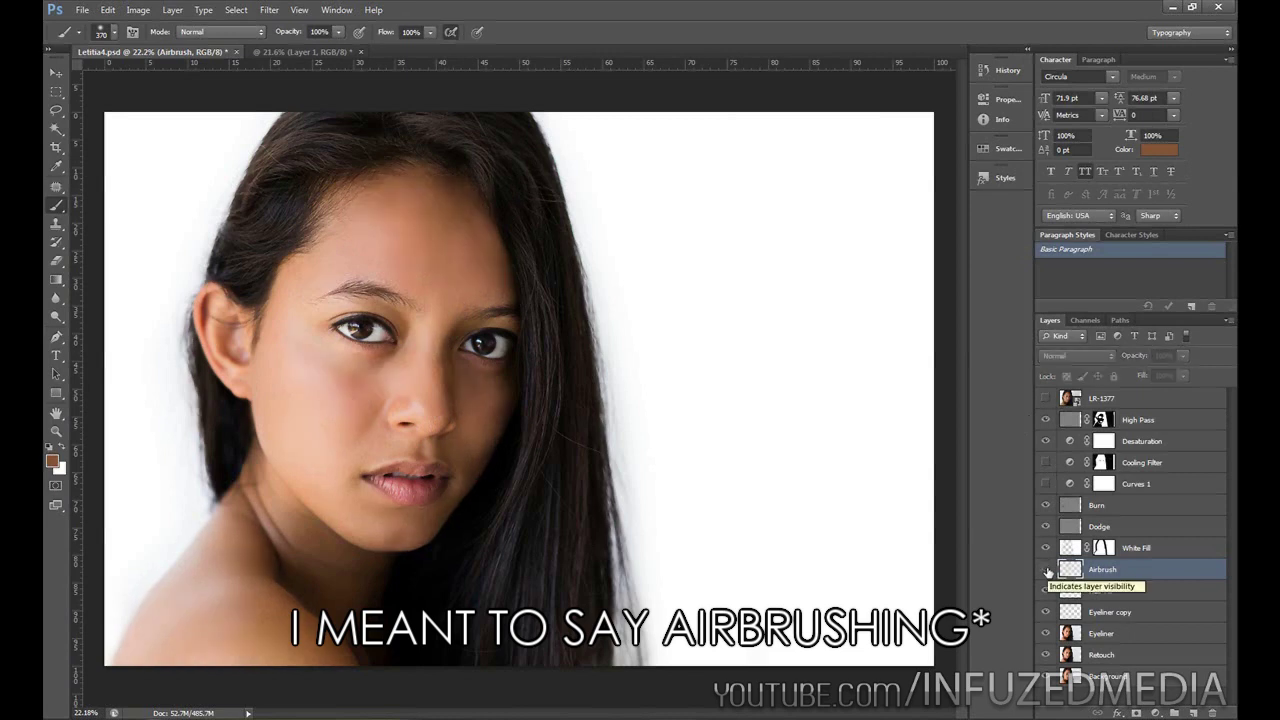
pyautogui.click(1046, 569)
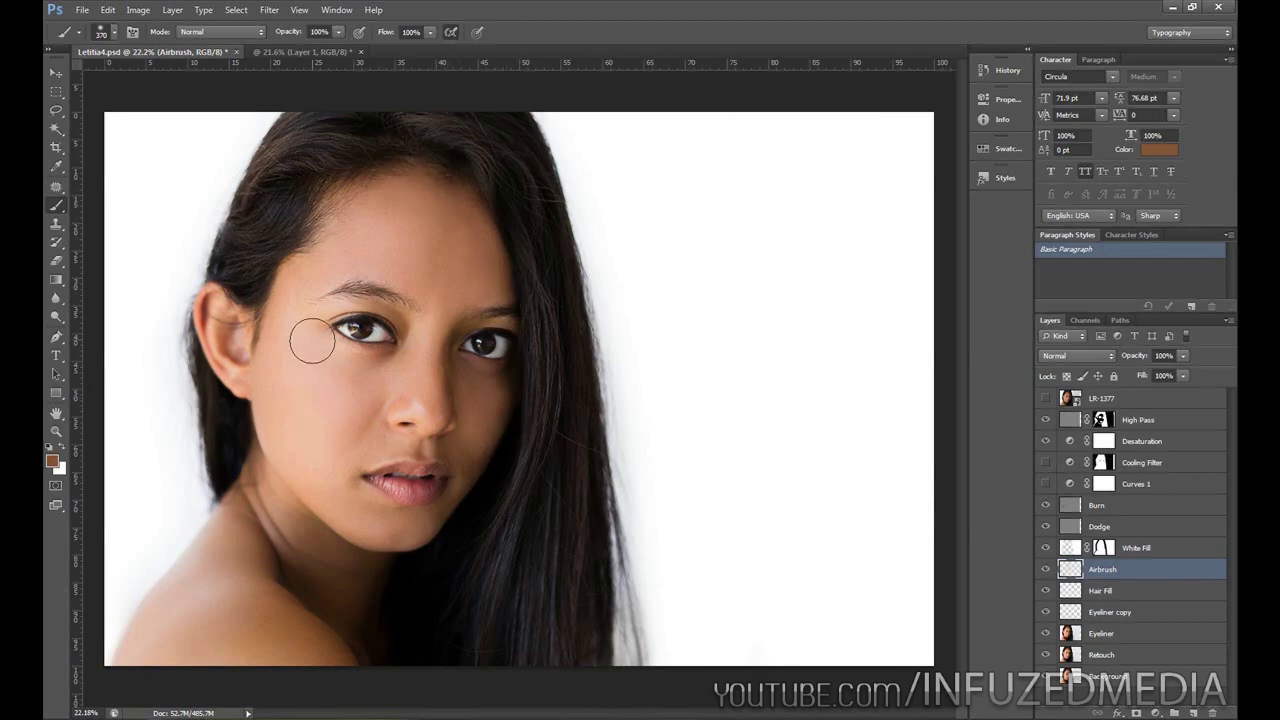
pyautogui.click(1044, 570)
pyautogui.click(1044, 570)
pyautogui.click(1044, 570)
pyautogui.click(1044, 570)
# In the second portrait document, create a new layer named 'Airbrush' via Layer > New > Layer
pyautogui.click(280, 52)
pyautogui.click(57, 91)
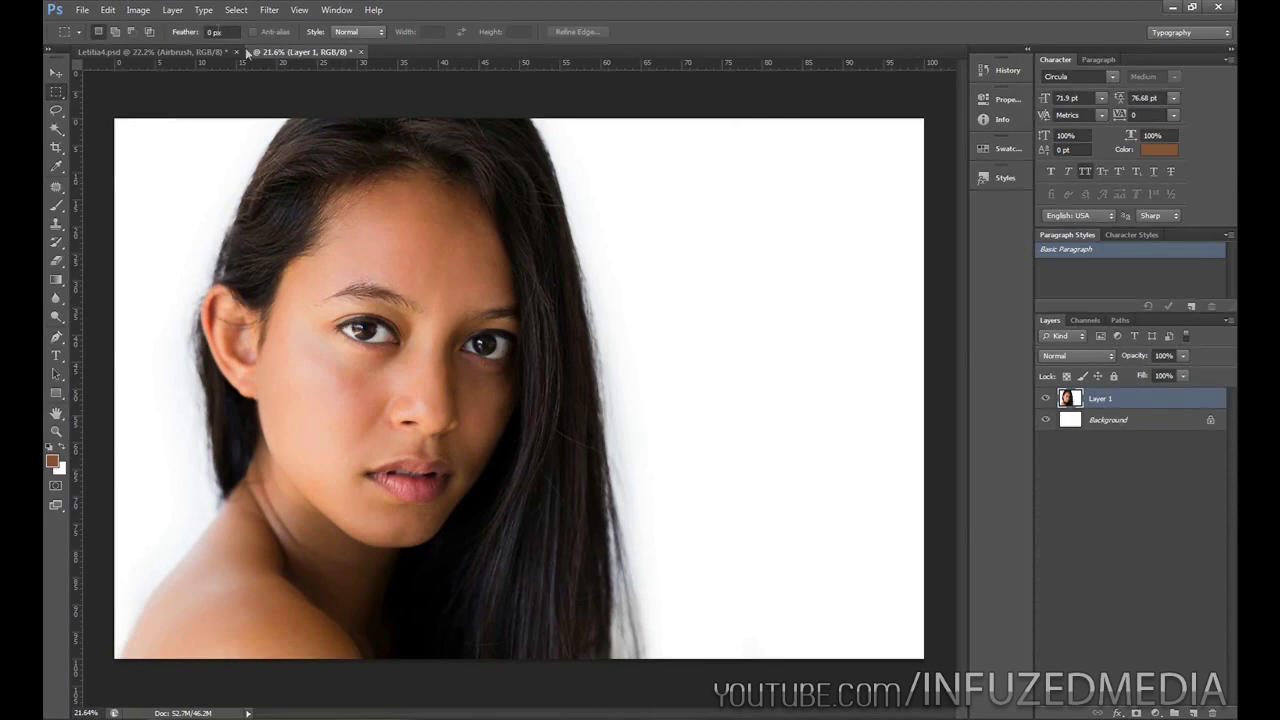
pyautogui.click(172, 10)
pyautogui.moveTo(266, 28)
pyautogui.click(352, 25)
pyautogui.write('Airbrush')
pyautogui.press('Return')
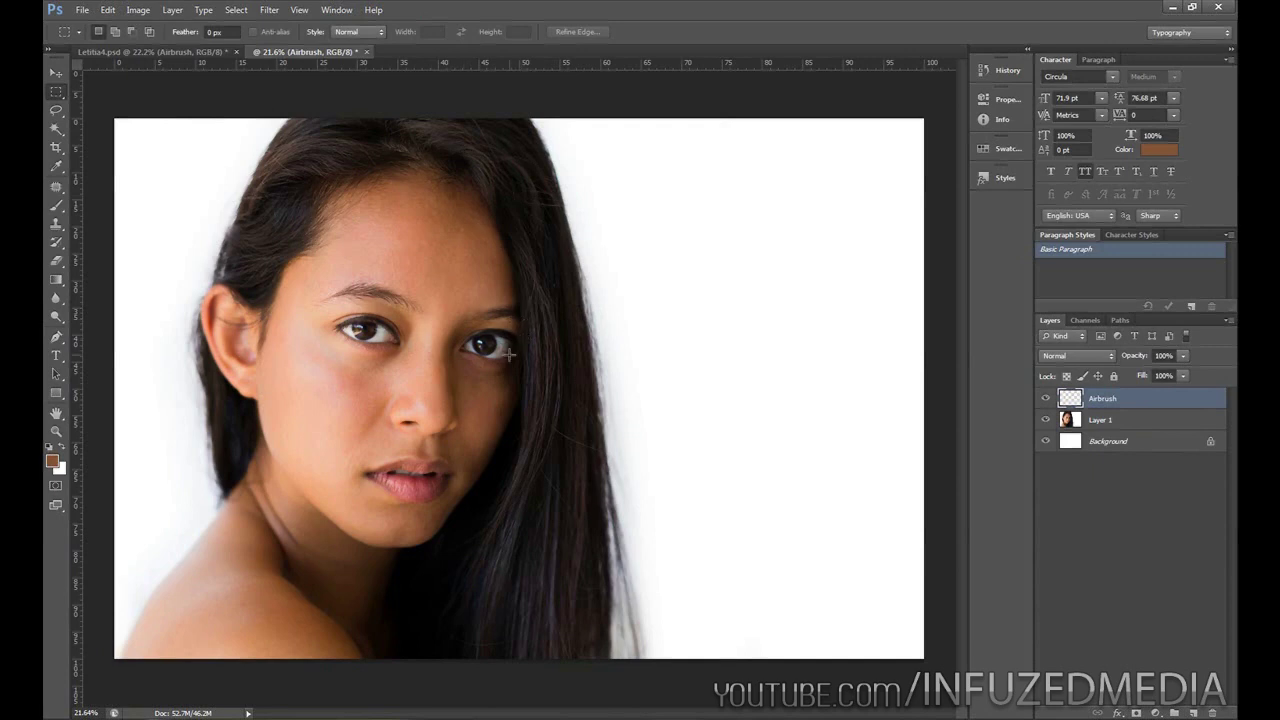
pyautogui.press('v')
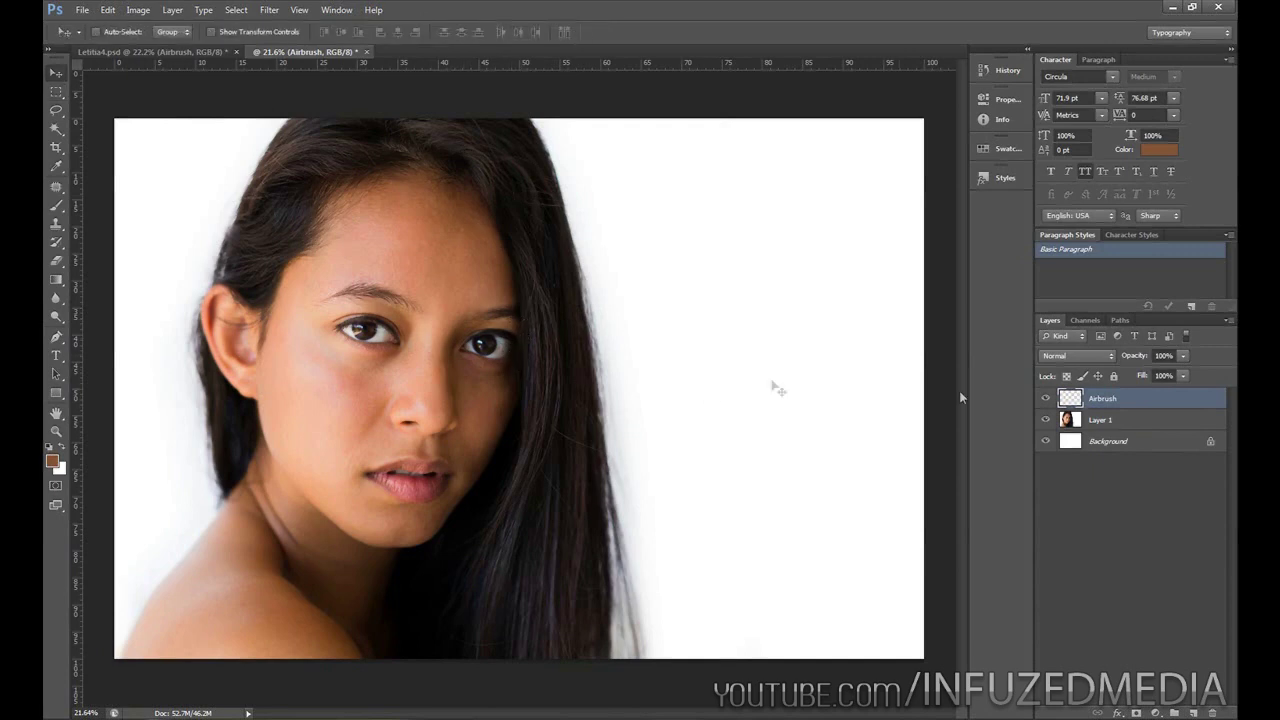
# Load the brush with a light forehead skin tone and make it 422 px with 0% hardness
pyautogui.press('b')
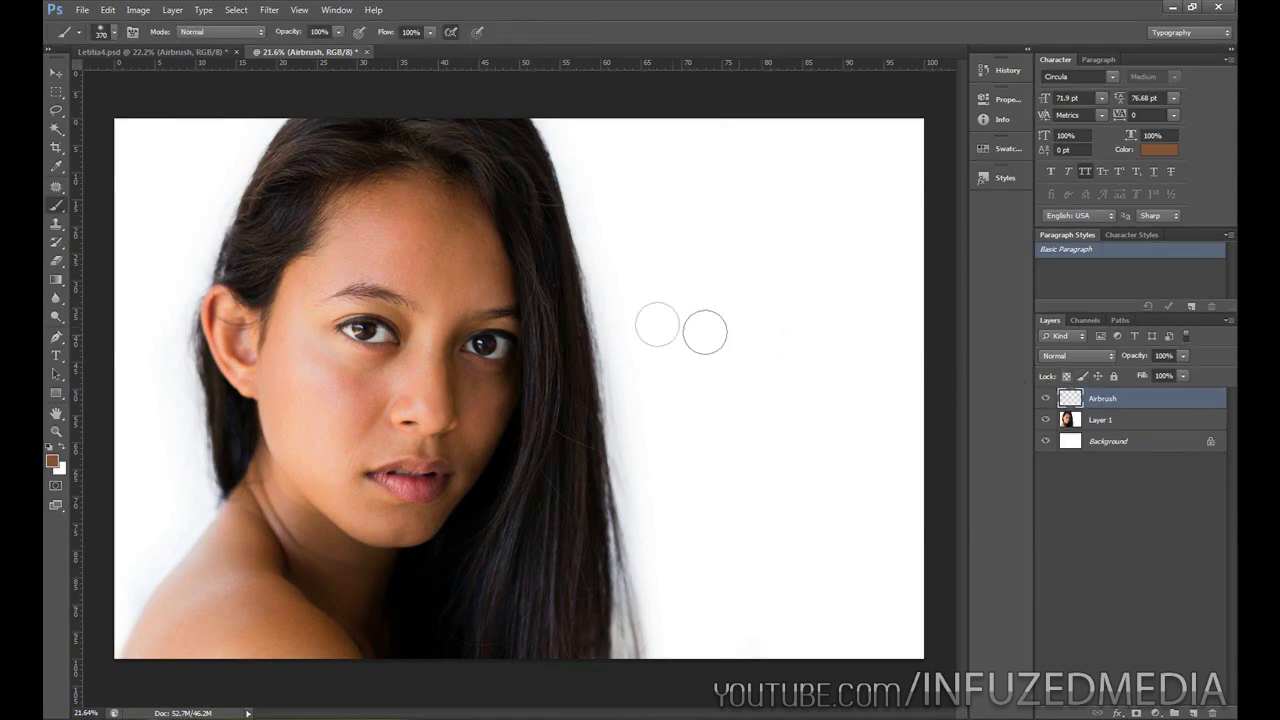
pyautogui.scroll(2, 483, 346)
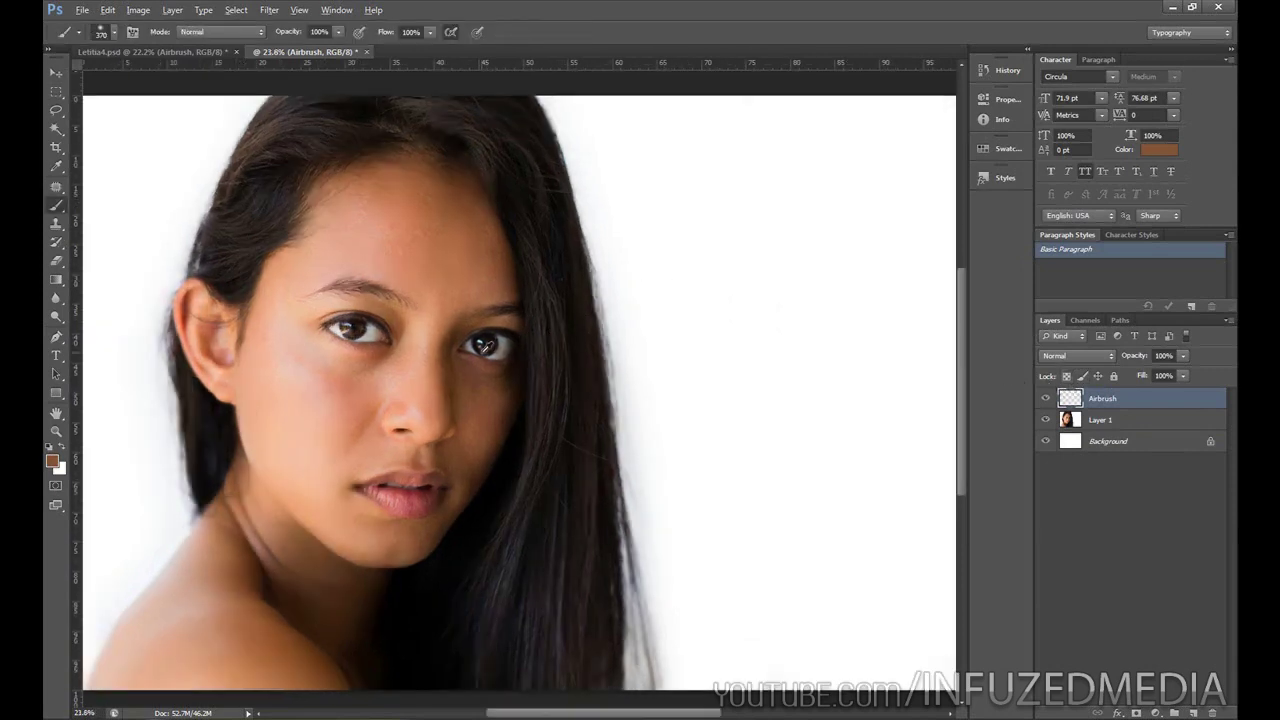
pyautogui.press('alt')
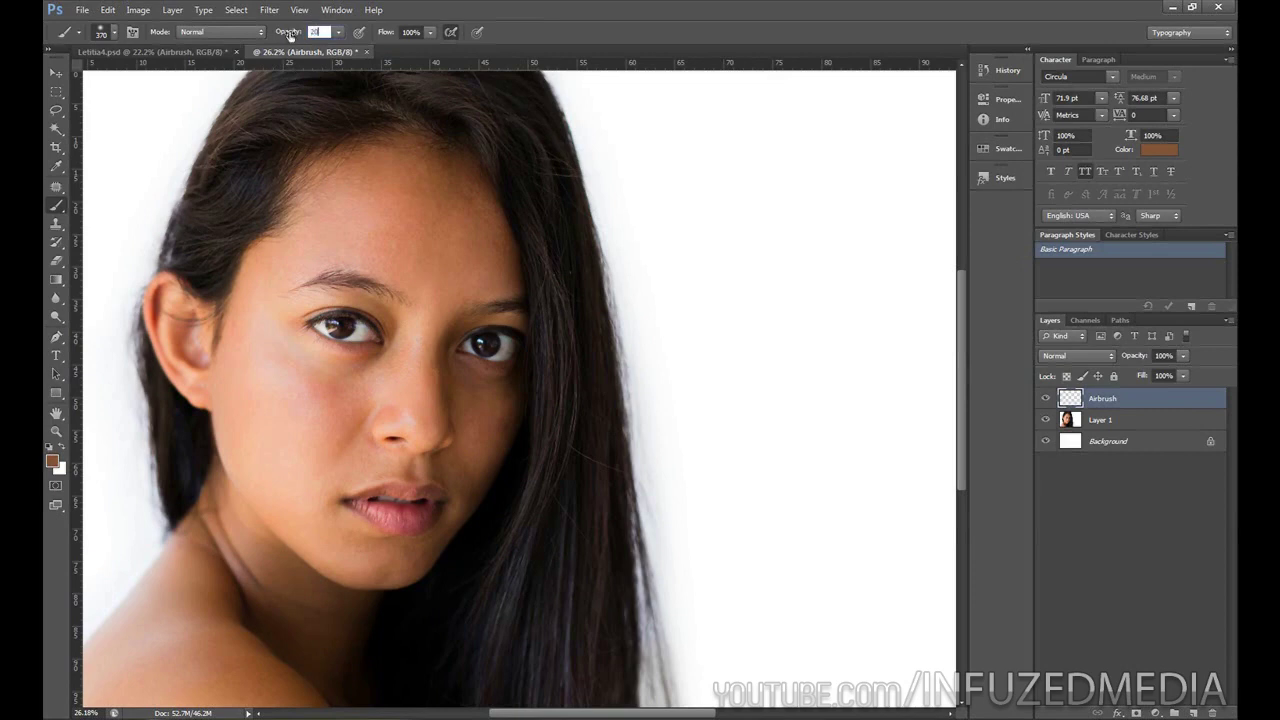
pyautogui.keyDown('alt'); pyautogui.click(483, 288); pyautogui.keyUp('alt')
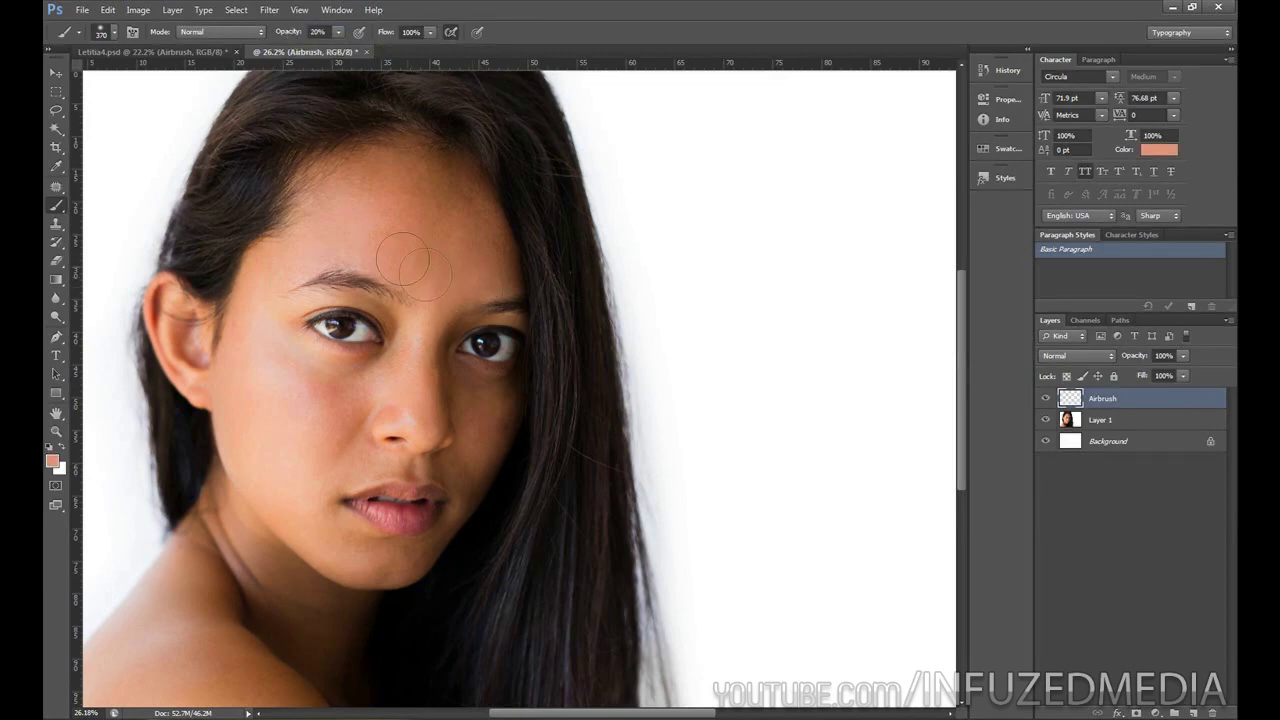
pyautogui.rightClick(395, 240)
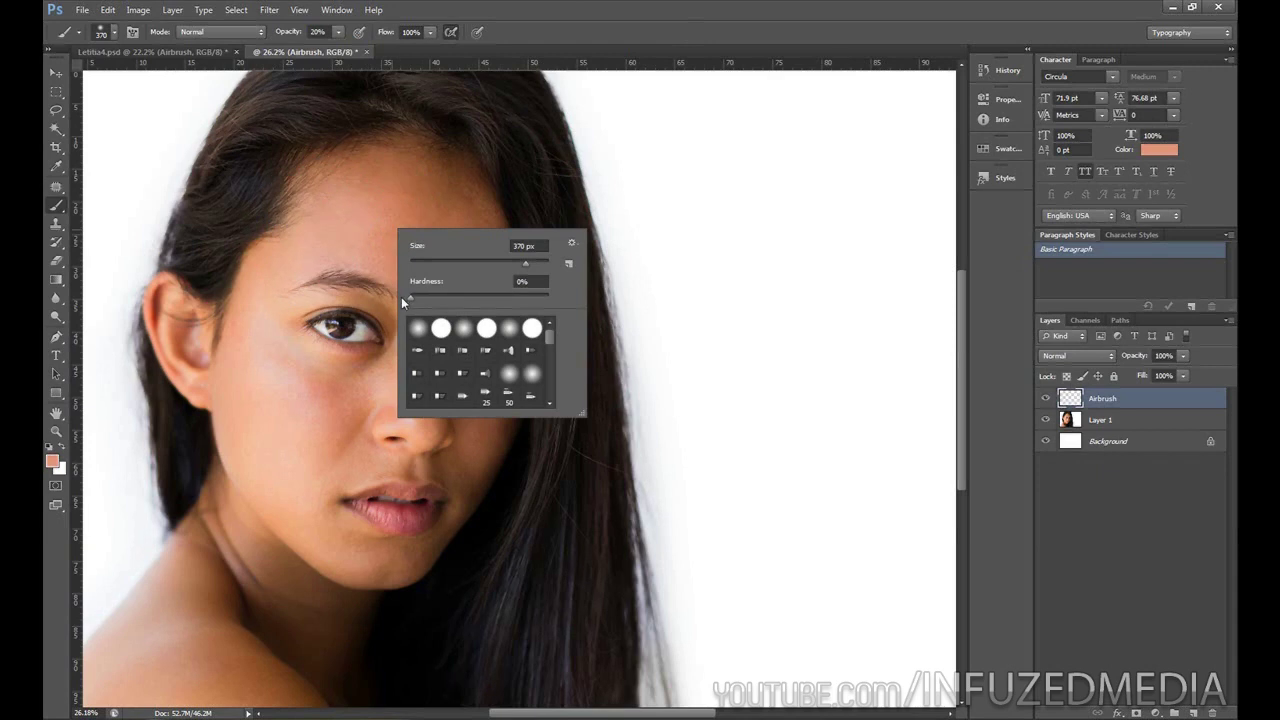
pyautogui.click(410, 300)
pyautogui.moveTo(525, 265); pyautogui.dragTo(530, 266)
pyautogui.press('Return')
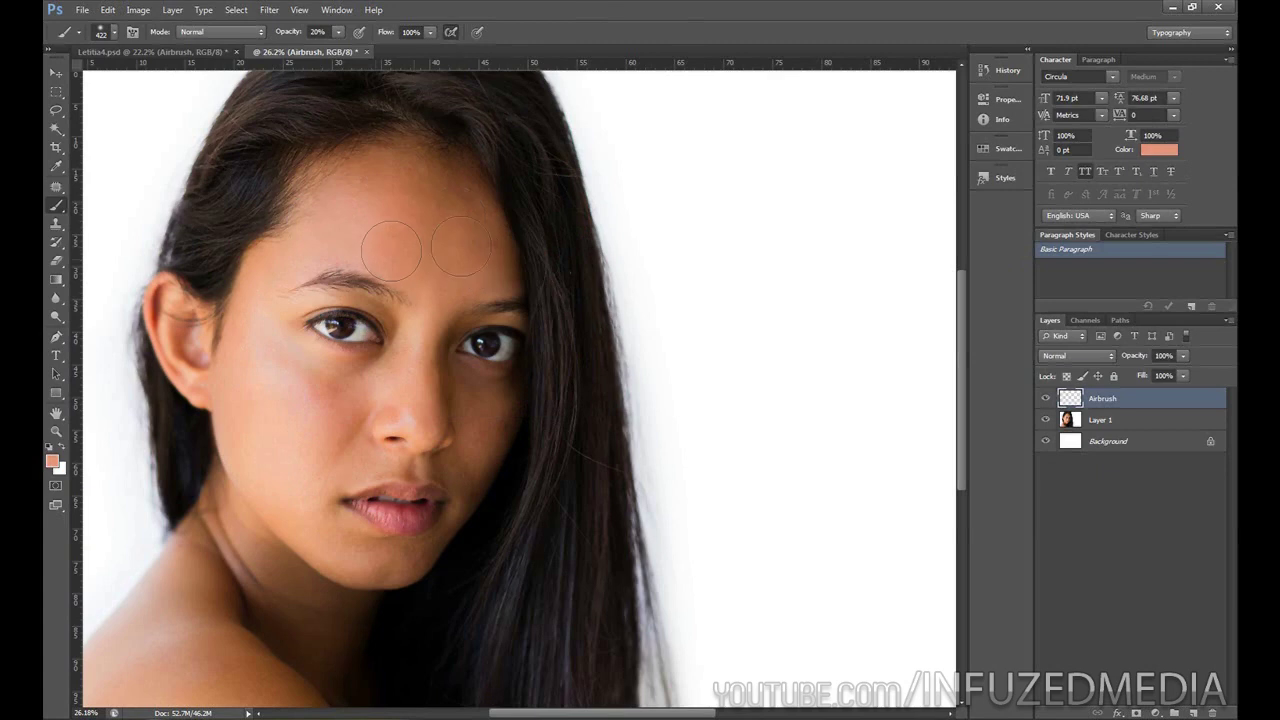
# Sample a forehead skin tone, airbrush the forehead, then sample several more forehead tones
pyautogui.press('alt')
pyautogui.keyDown('alt'); pyautogui.click(337, 229); pyautogui.keyUp('alt')
pyautogui.moveTo(380, 197)
pyautogui.mouseDown()
pyautogui.moveTo(429, 214)
pyautogui.moveTo(444, 244)
pyautogui.mouseUp()
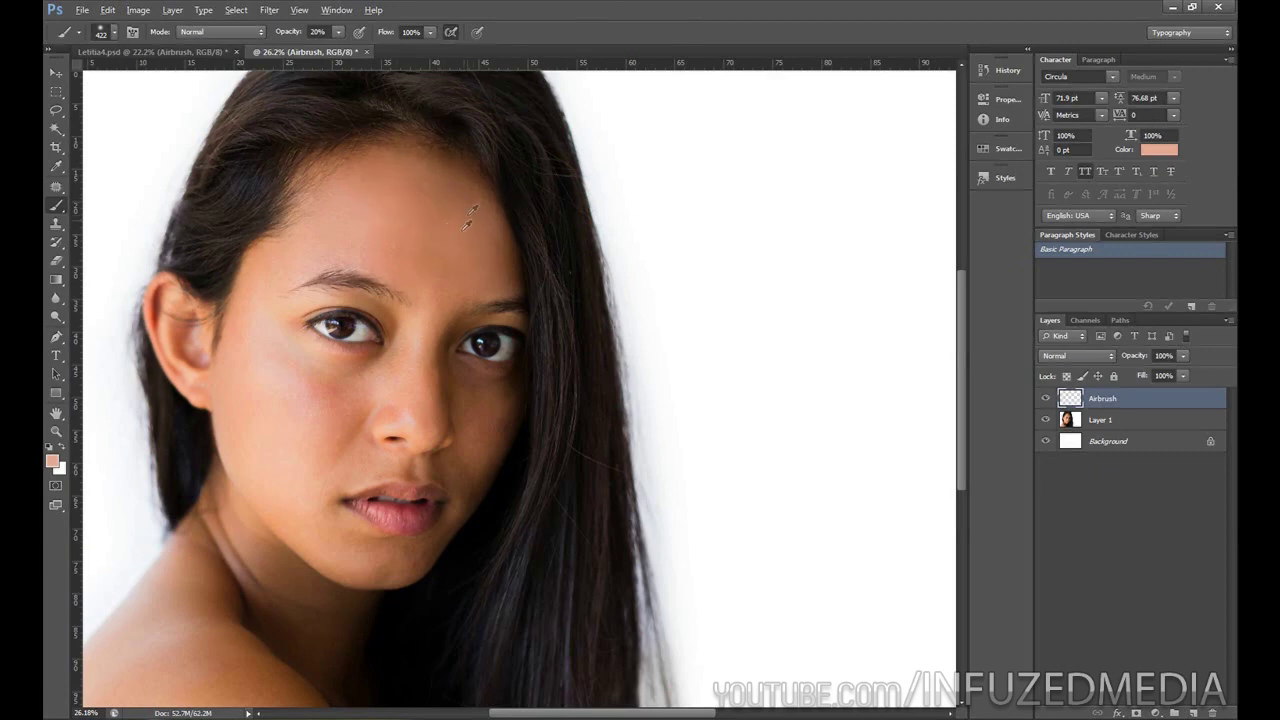
pyautogui.keyDown('alt'); pyautogui.click(400, 247); pyautogui.keyUp('alt')
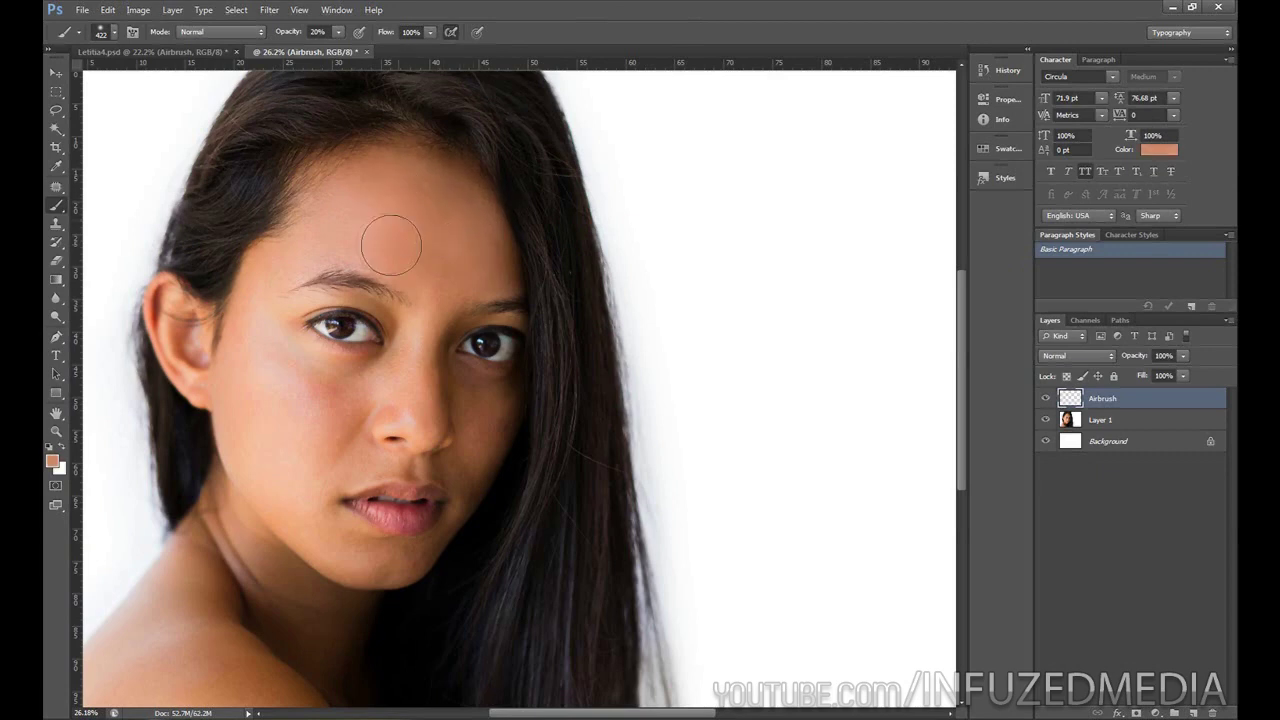
pyautogui.keyDown('alt'); pyautogui.click(478, 265); pyautogui.keyUp('alt')
pyautogui.keyDown('alt'); pyautogui.click(387, 266); pyautogui.keyUp('alt')
# Shrink the brush to 200 px, sample brow tones, then resize it to 500 px
pyautogui.press('[')
pyautogui.press('[')
pyautogui.press('[')
pyautogui.keyDown('alt'); pyautogui.click(312, 249); pyautogui.keyUp('alt')
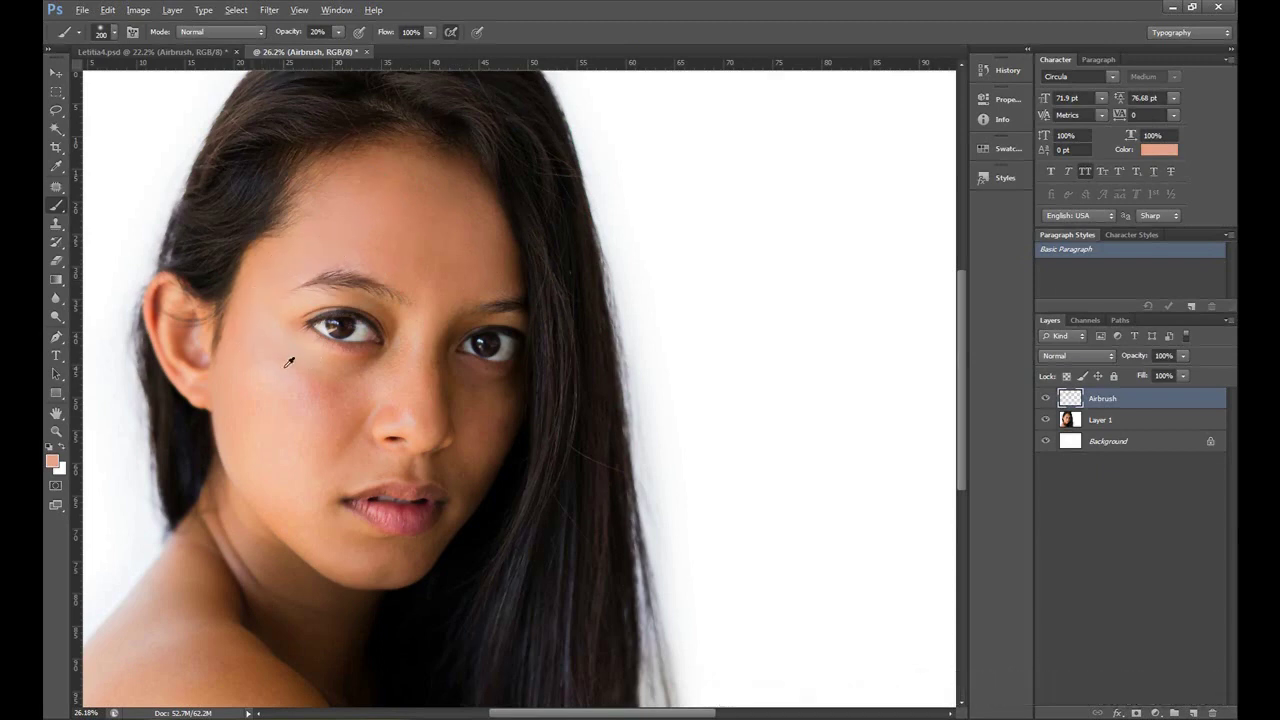
pyautogui.keyDown('alt'); pyautogui.click(437, 311); pyautogui.keyUp('alt')
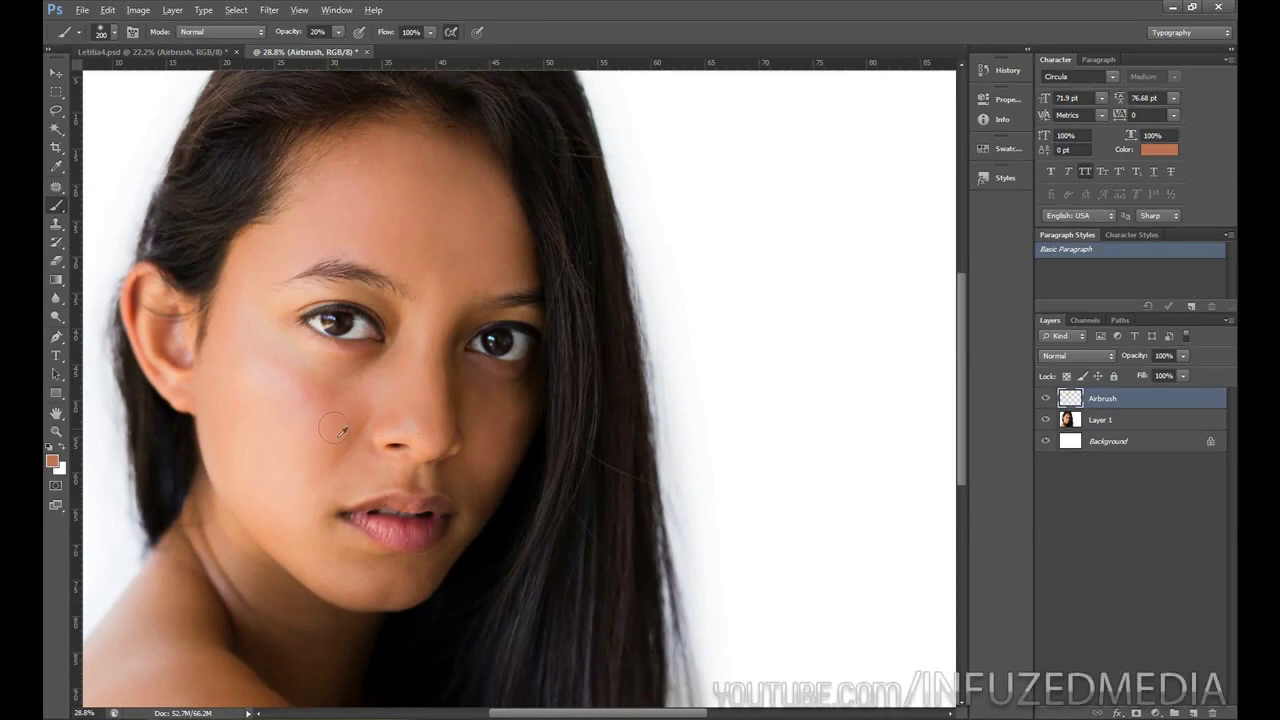
pyautogui.press('alt')
pyautogui.press('[')
pyautogui.press('[')
pyautogui.press(']')
pyautogui.press(']')
pyautogui.press(']')
pyautogui.press(']')
pyautogui.press(']')
# Sample a light peach cheek tone and airbrush it across the left cheek
pyautogui.keyDown('alt'); pyautogui.click(371, 388); pyautogui.keyUp('alt')
pyautogui.moveTo(371, 394)
pyautogui.mouseDown()
pyautogui.moveTo(280, 398)
pyautogui.moveTo(354, 410)
pyautogui.moveTo(258, 382)
pyautogui.moveTo(244, 391)
pyautogui.moveTo(274, 477)
pyautogui.mouseUp()
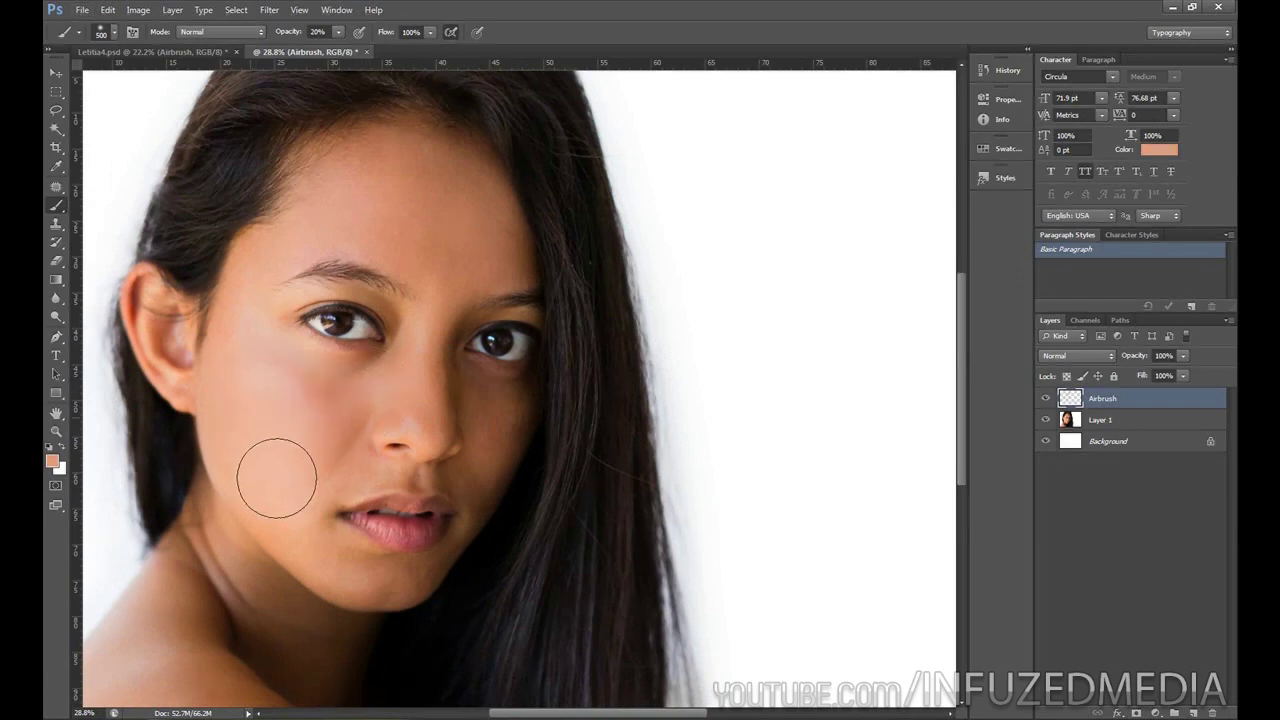
pyautogui.keyDown('alt'); pyautogui.click(243, 411); pyautogui.keyUp('alt')
pyautogui.moveTo(249, 400)
pyautogui.mouseDown()
pyautogui.moveTo(289, 403)
pyautogui.moveTo(279, 423)
pyautogui.moveTo(313, 423)
pyautogui.mouseUp()
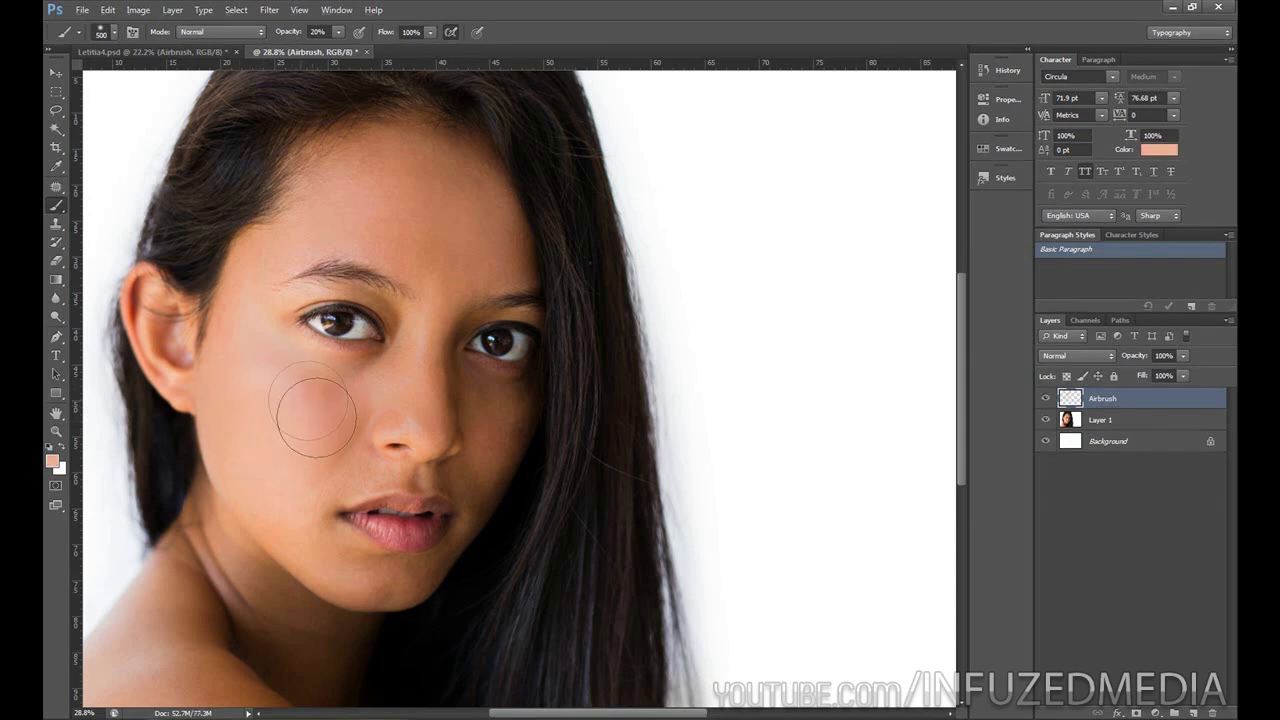
# Sample cheek and chin-side tones while shrinking the brush to 250 px, then 125 px
pyautogui.scroll(1, 330, 405)
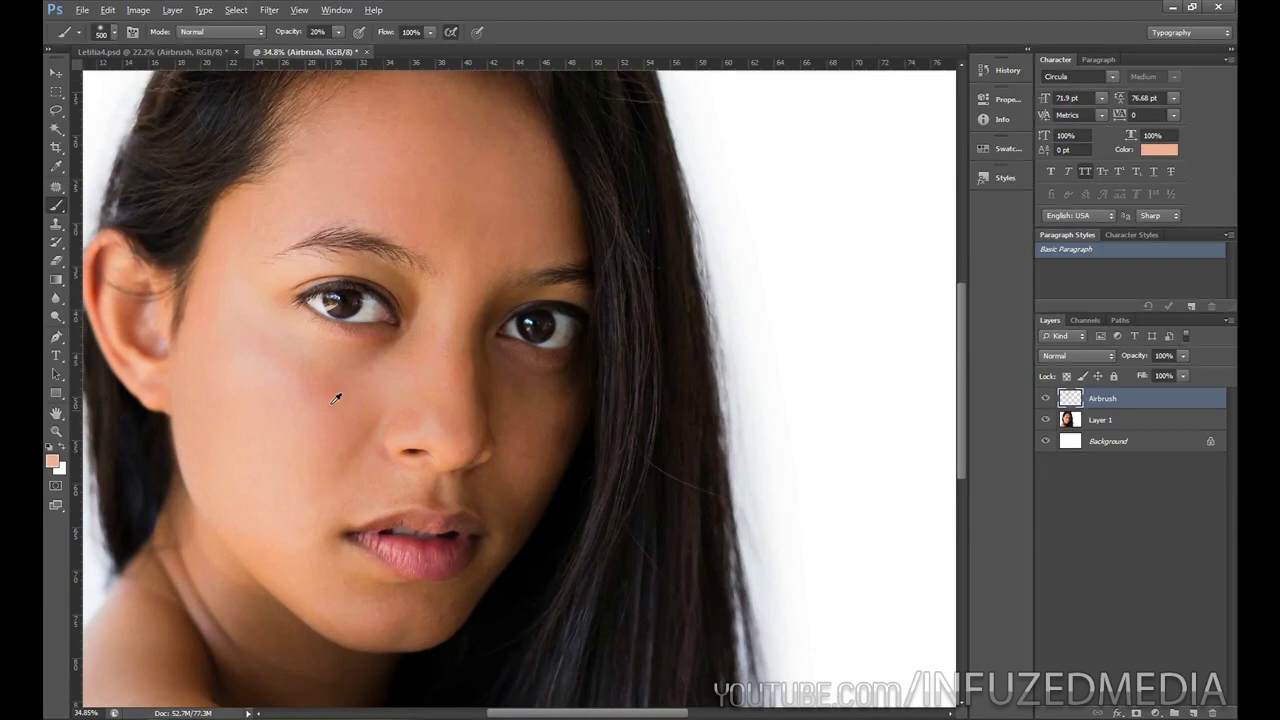
pyautogui.keyDown('alt'); pyautogui.click(261, 381); pyautogui.keyUp('alt')
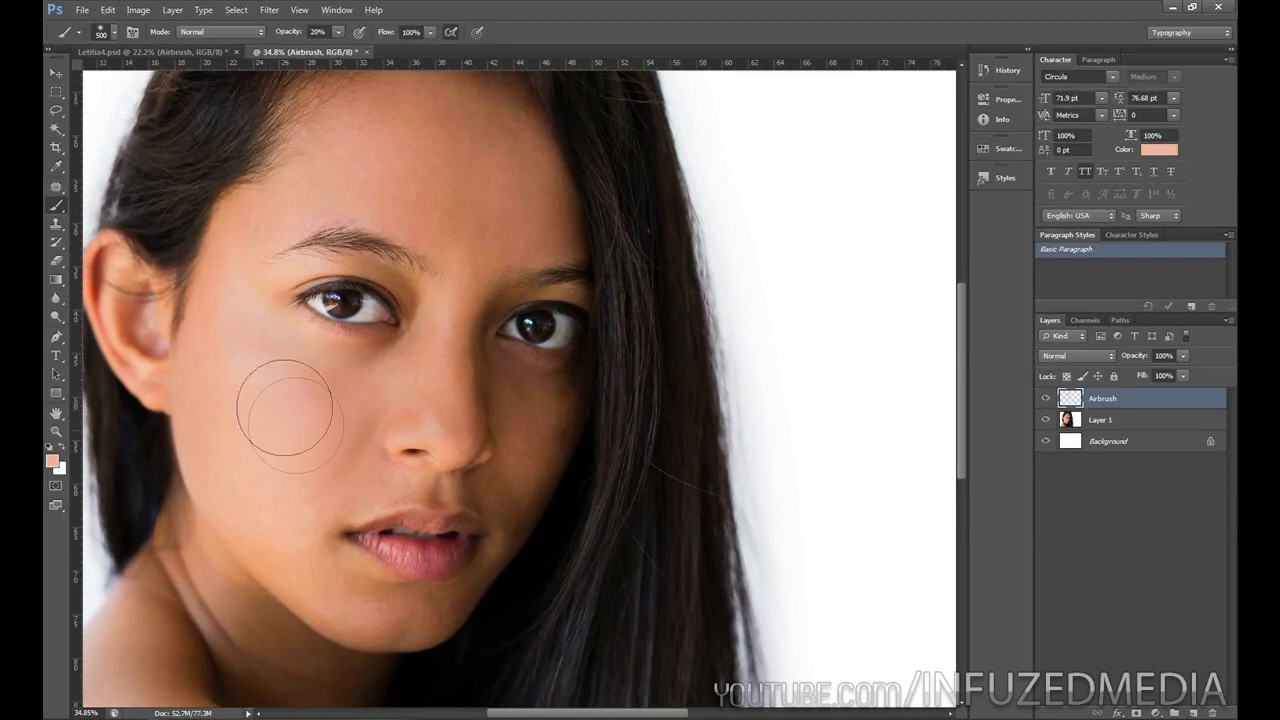
pyautogui.scroll(-2, 300, 491)
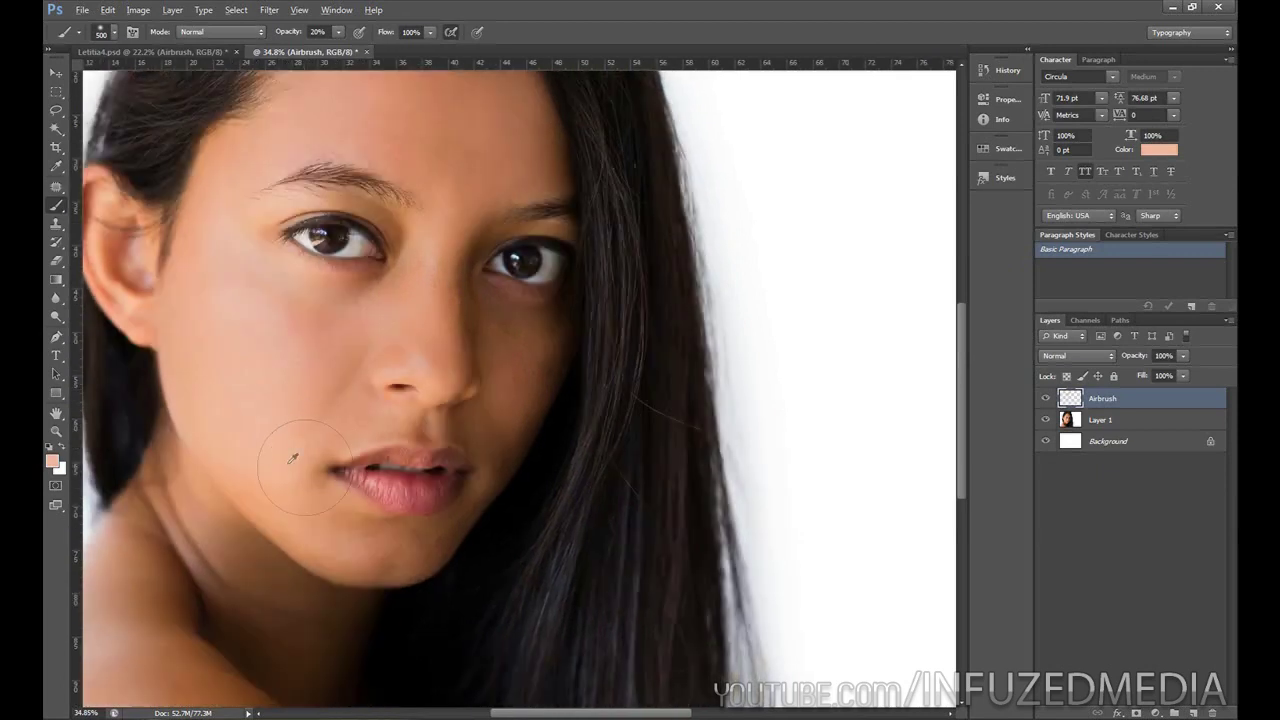
pyautogui.press('[')
pyautogui.press('[')
pyautogui.press('[')
pyautogui.keyDown('alt'); pyautogui.click(482, 498); pyautogui.keyUp('alt')
pyautogui.press('[')
pyautogui.press('[')
pyautogui.press('[')
pyautogui.press('[')
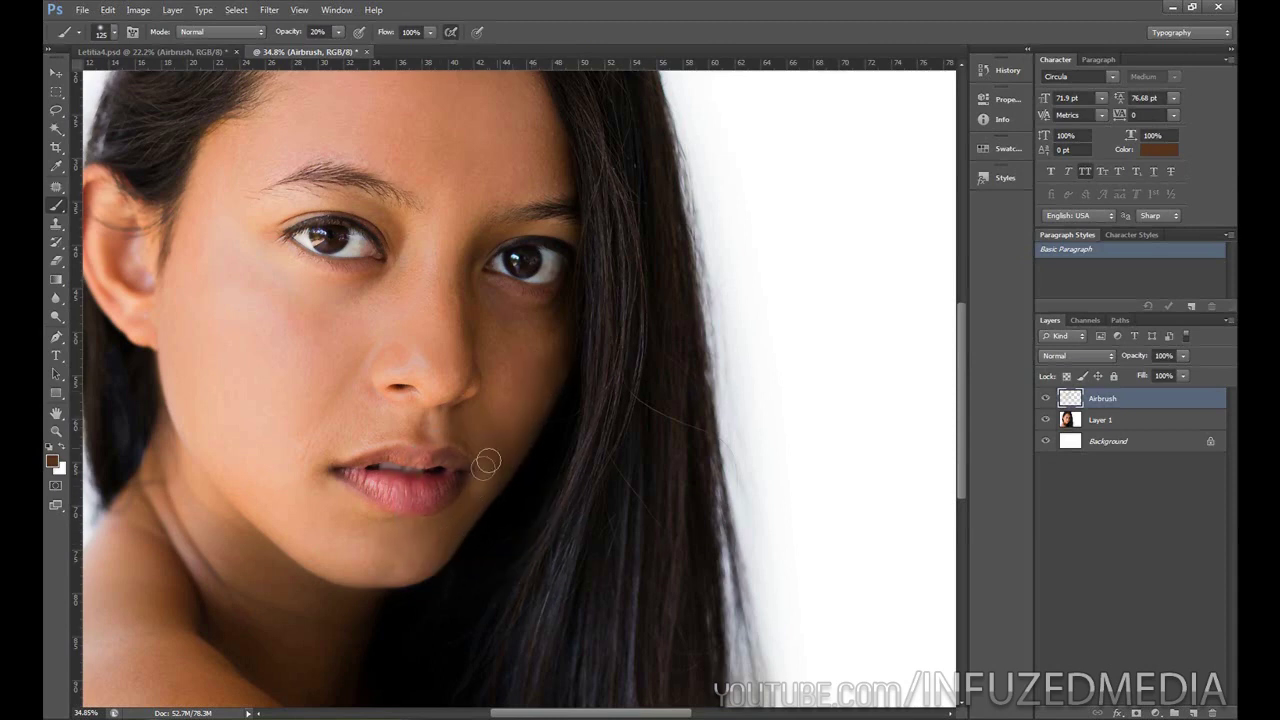
# Resize the brush from 90 px to 250 px and sample cheek and nose-bridge skin tones
pyautogui.press('[')
pyautogui.press('[')
pyautogui.moveTo(518, 400); pyautogui.dragTo(524, 398)
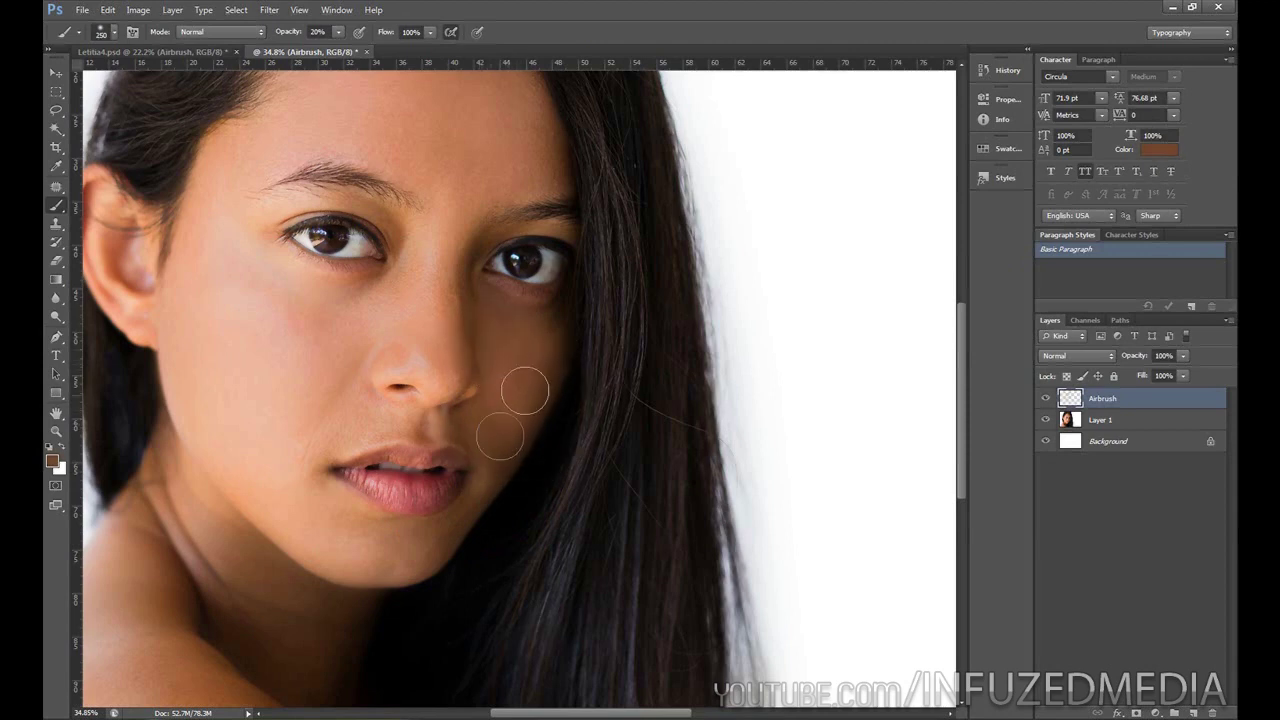
pyautogui.keyDown('alt'); pyautogui.click(489, 416); pyautogui.keyUp('alt')
pyautogui.moveTo(323, 402); pyautogui.dragTo(495, 408)
pyautogui.keyDown('alt'); pyautogui.click(485, 273); pyautogui.keyUp('alt')
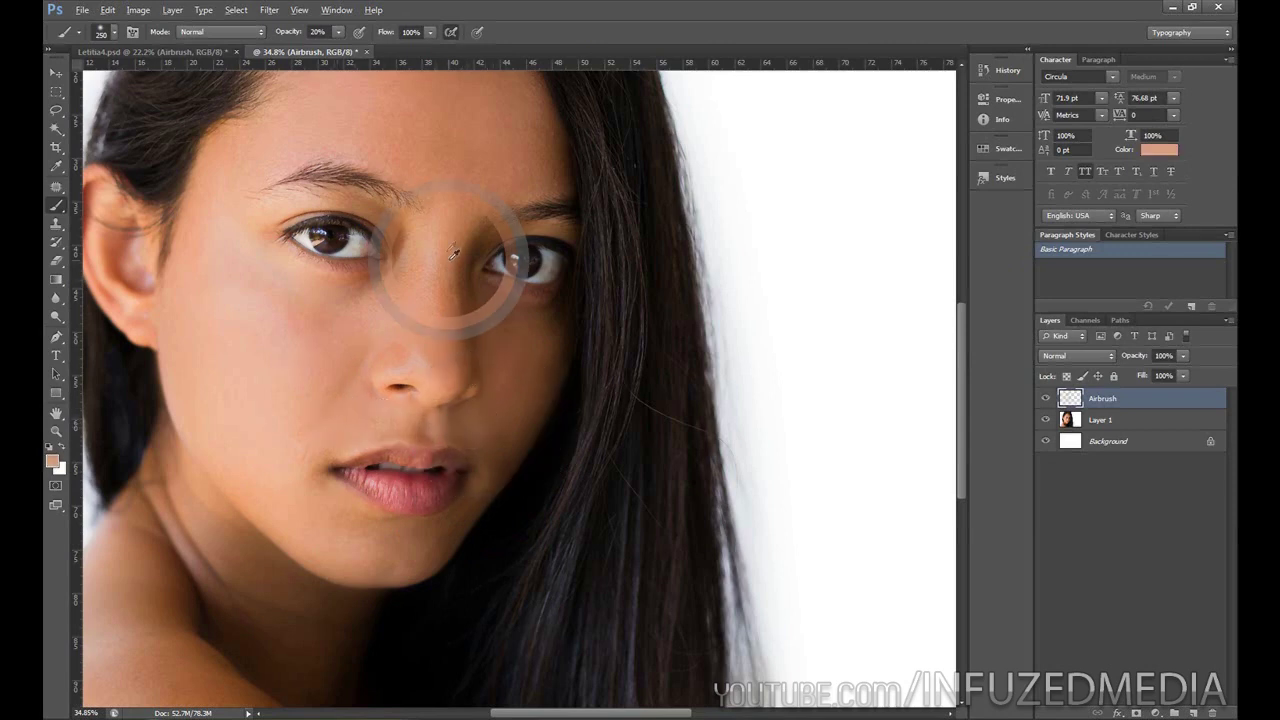
pyautogui.keyDown('alt'); pyautogui.click(356, 330); pyautogui.keyUp('alt')
pyautogui.scroll(-3, 331, 300)
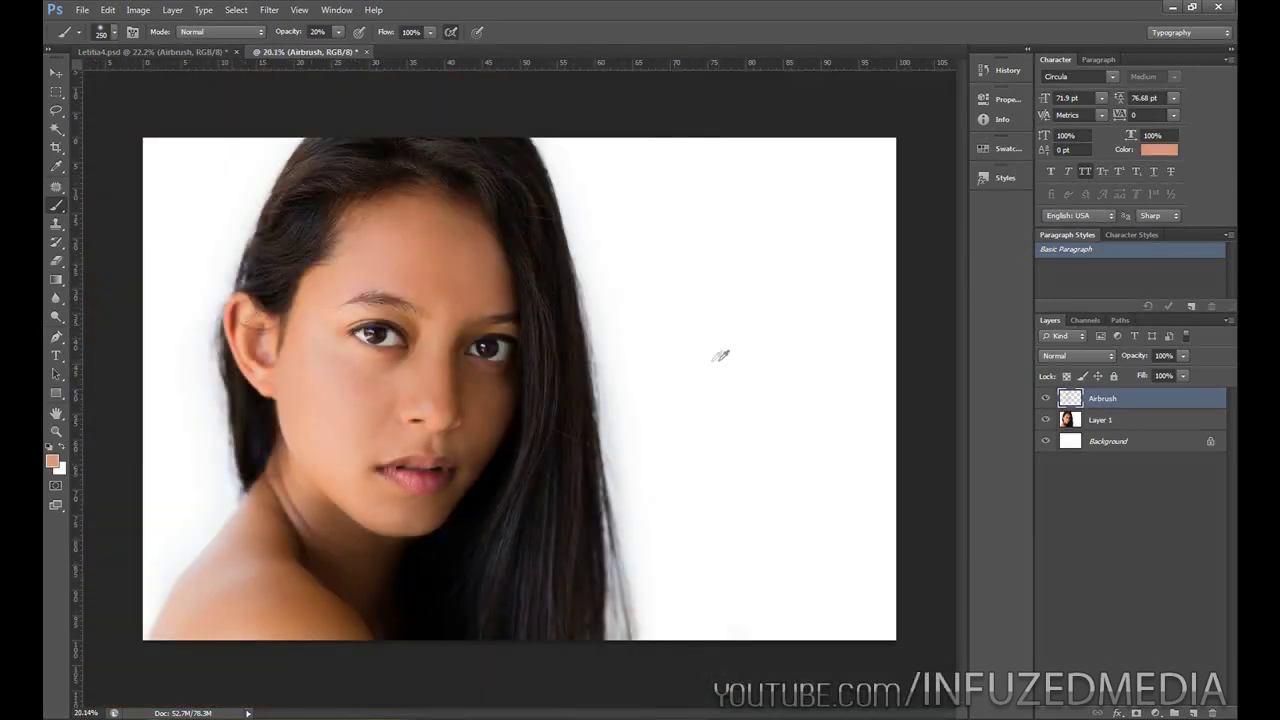
pyautogui.click(1045, 398)
pyautogui.click(1045, 398)
pyautogui.click(1046, 399)
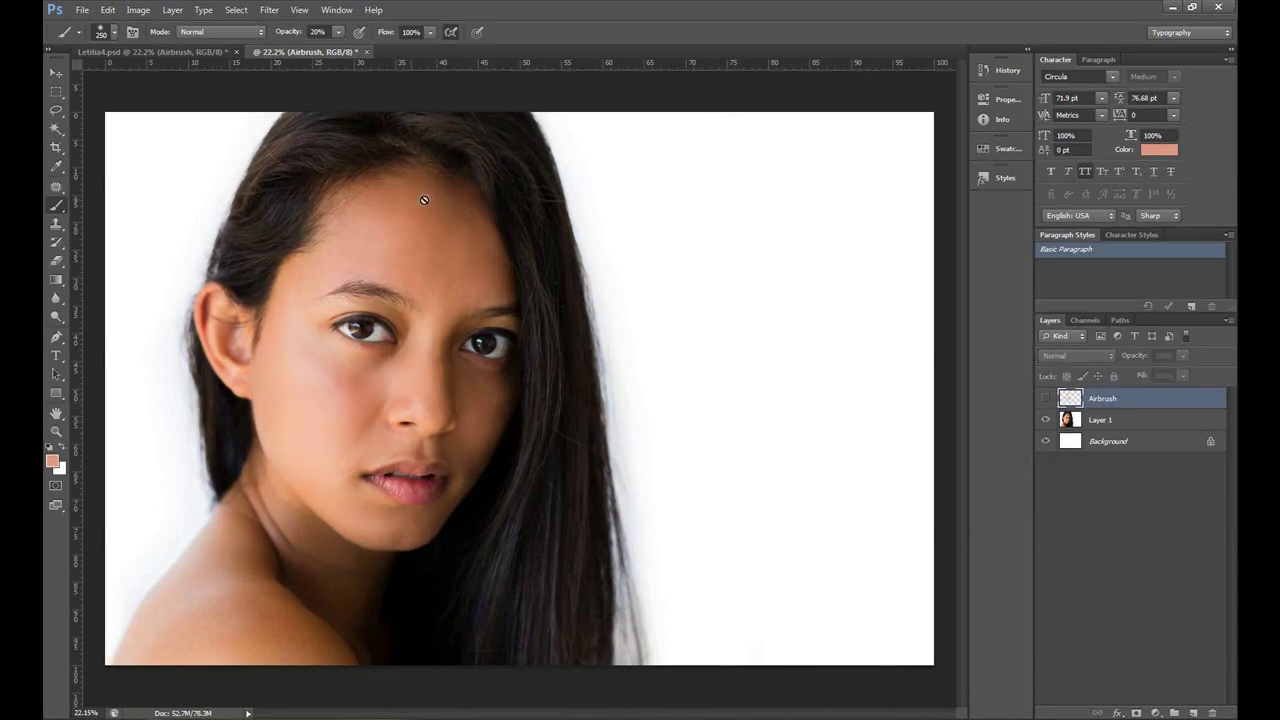
pyautogui.click(1046, 399)
pyautogui.click(1046, 399)
pyautogui.click(1046, 399)
pyautogui.click(1046, 399)
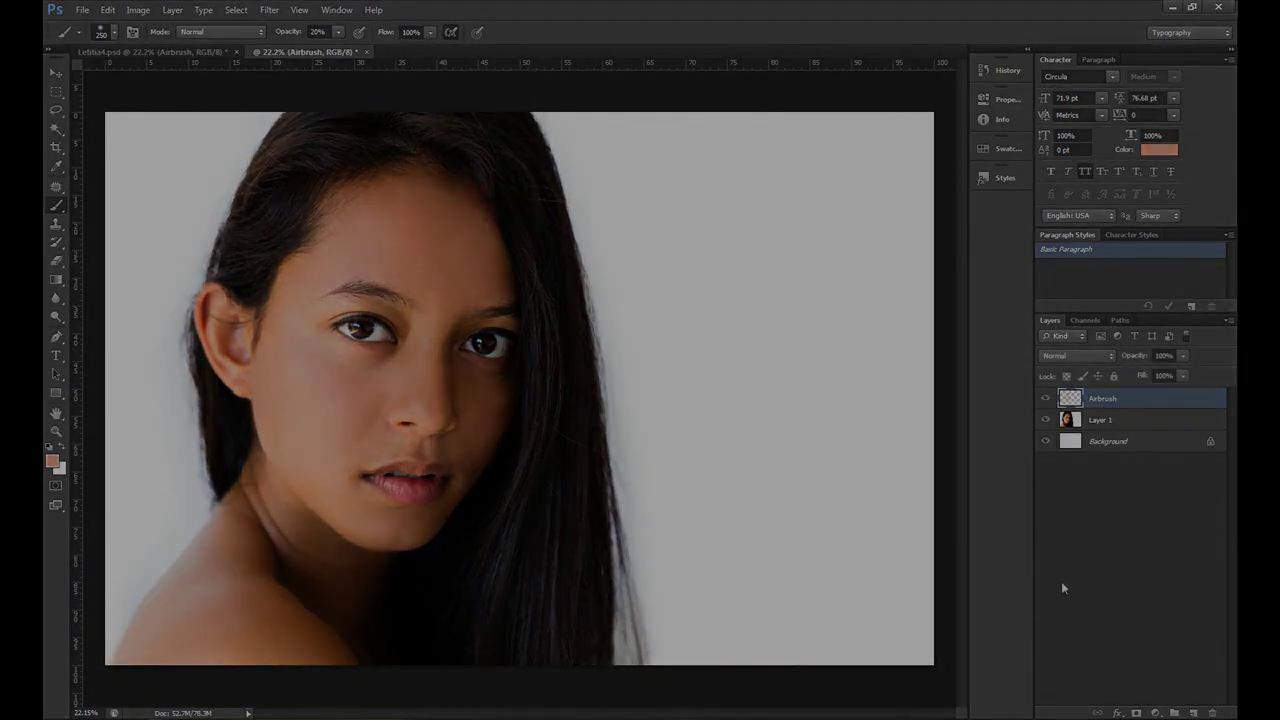
pyautogui.click(1046, 399)
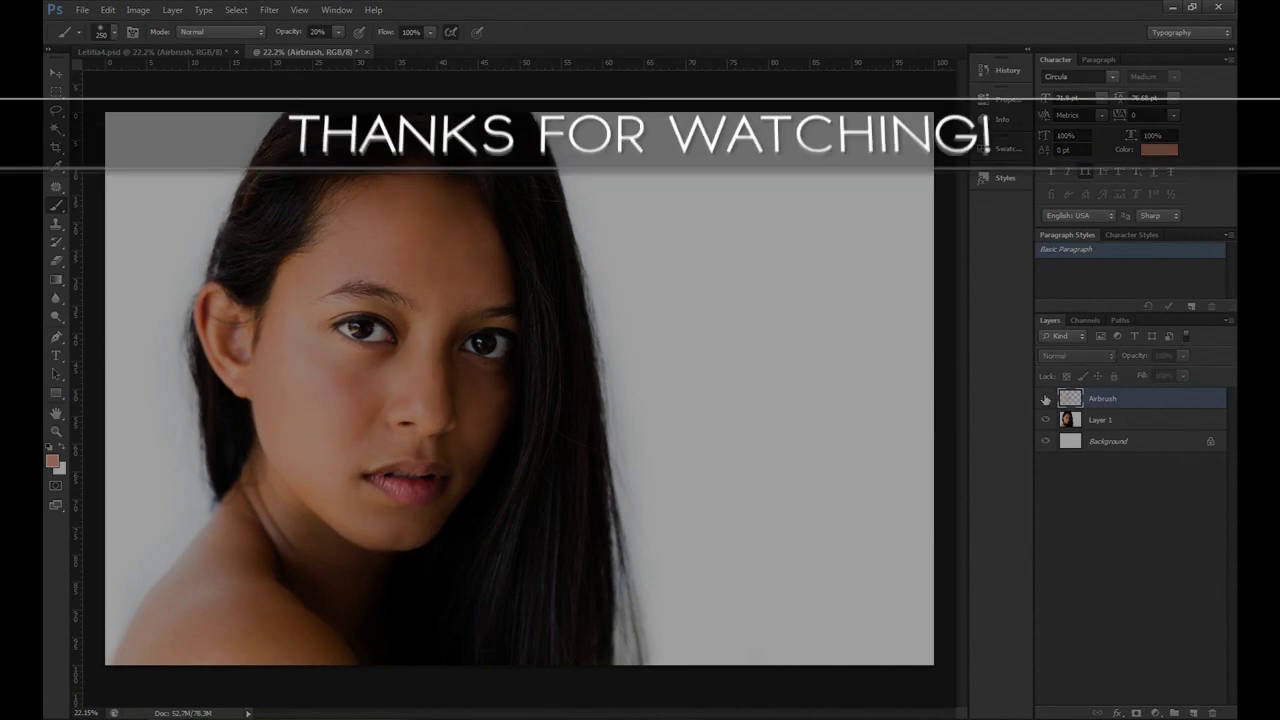